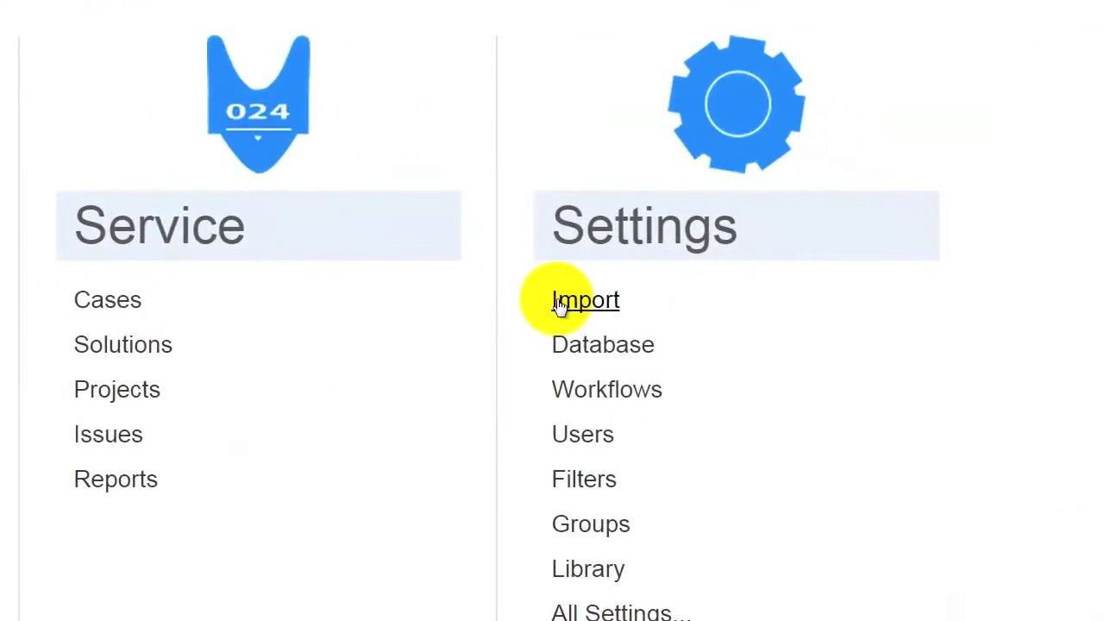
Step: Open the Import page from Settings on the home page
left_click(559, 304)
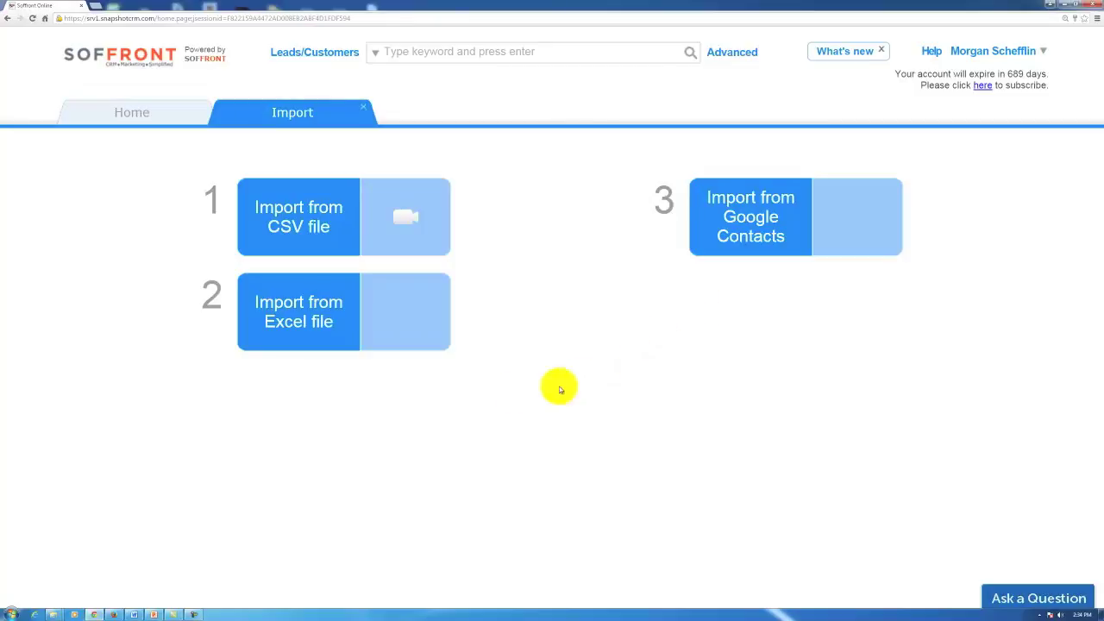
Step: Start an Excel import and load the file Test data.xls
left_click(299, 321)
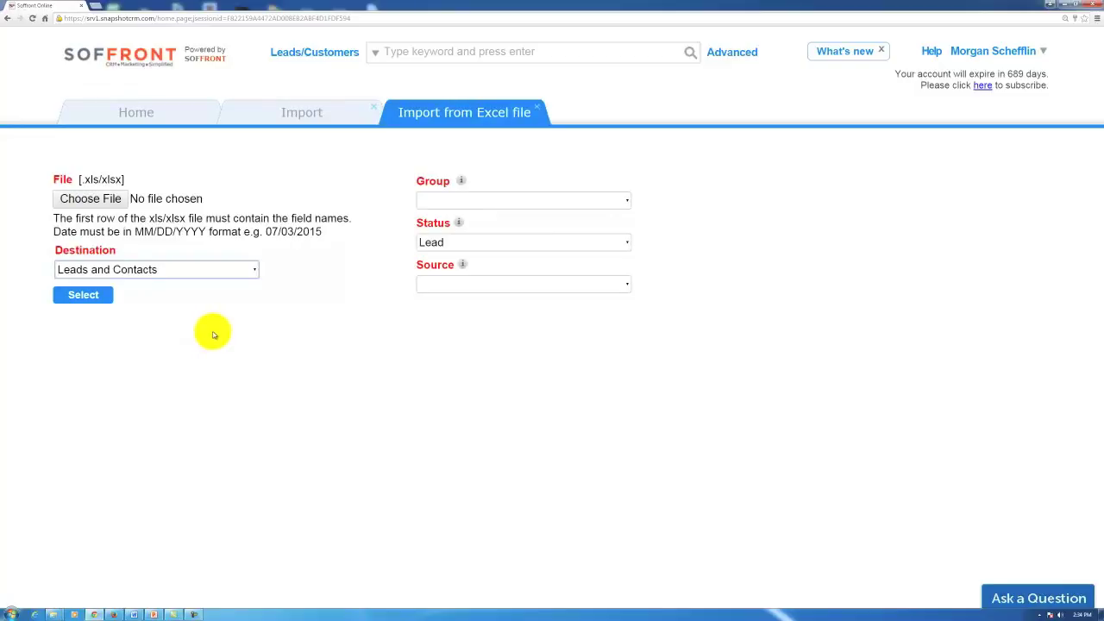
left_click(115, 200)
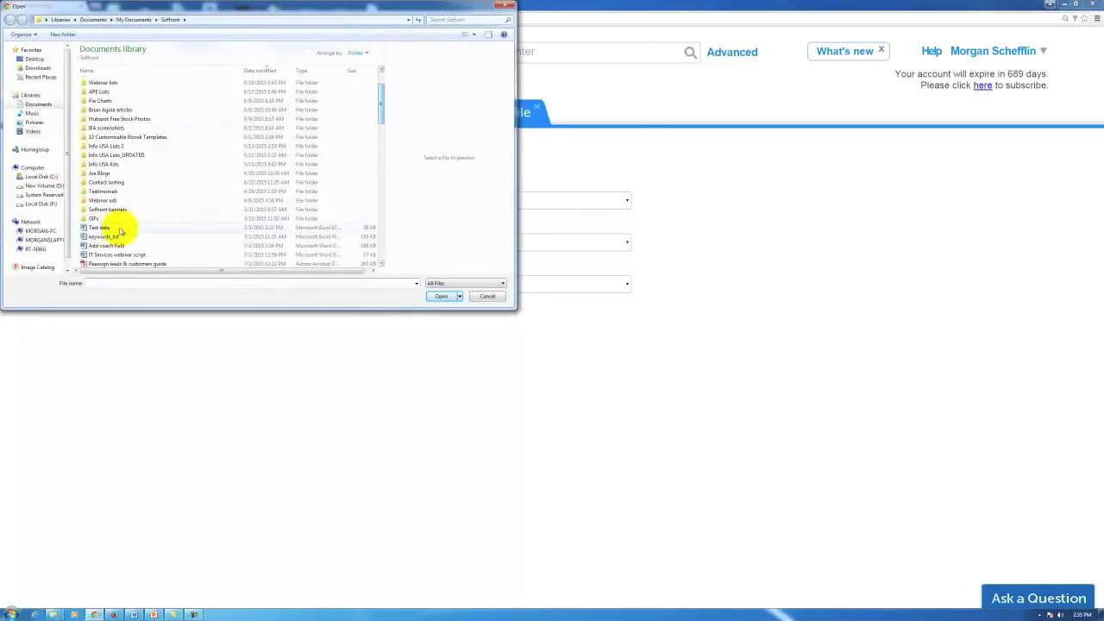
double_click(112, 228)
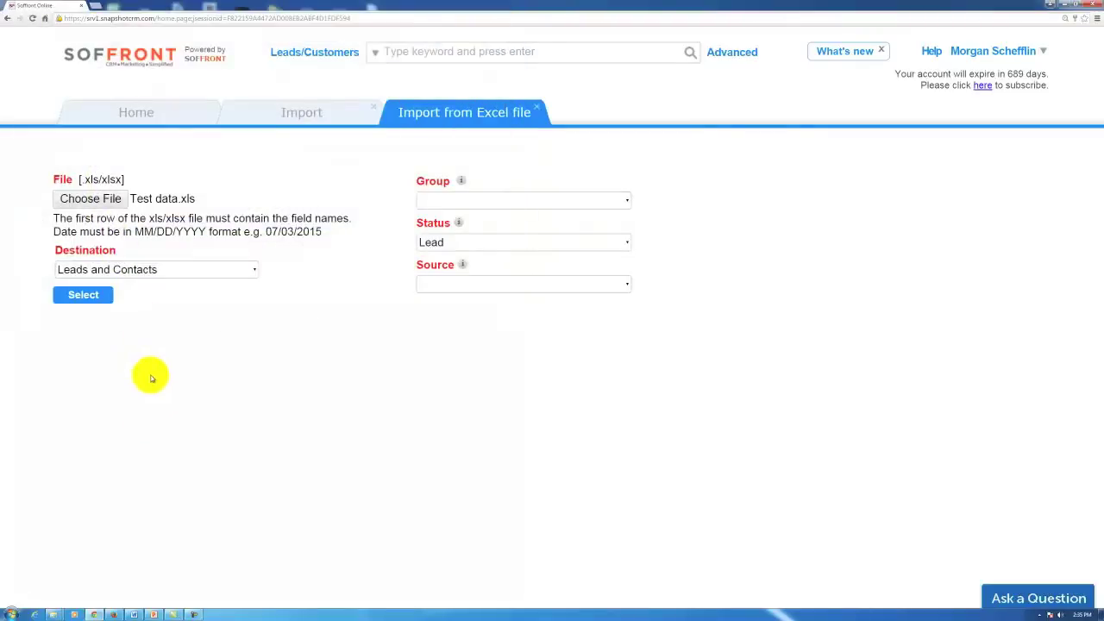
left_click(94, 297)
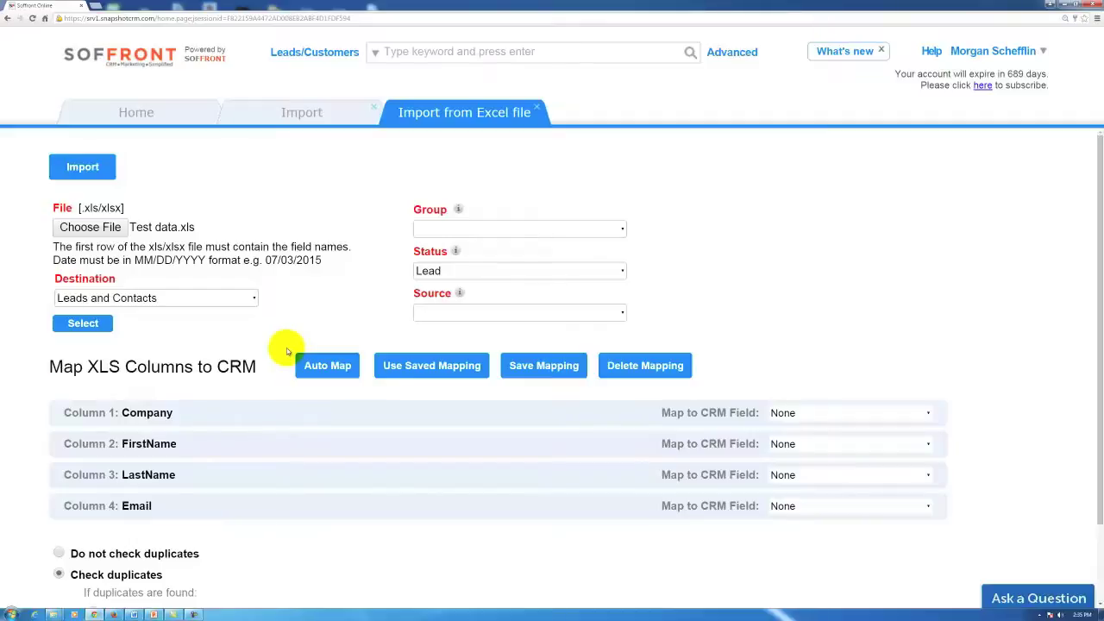
Step: Confirm Leads and Contacts as the destination for the Test data.xls import
left_click(257, 300)
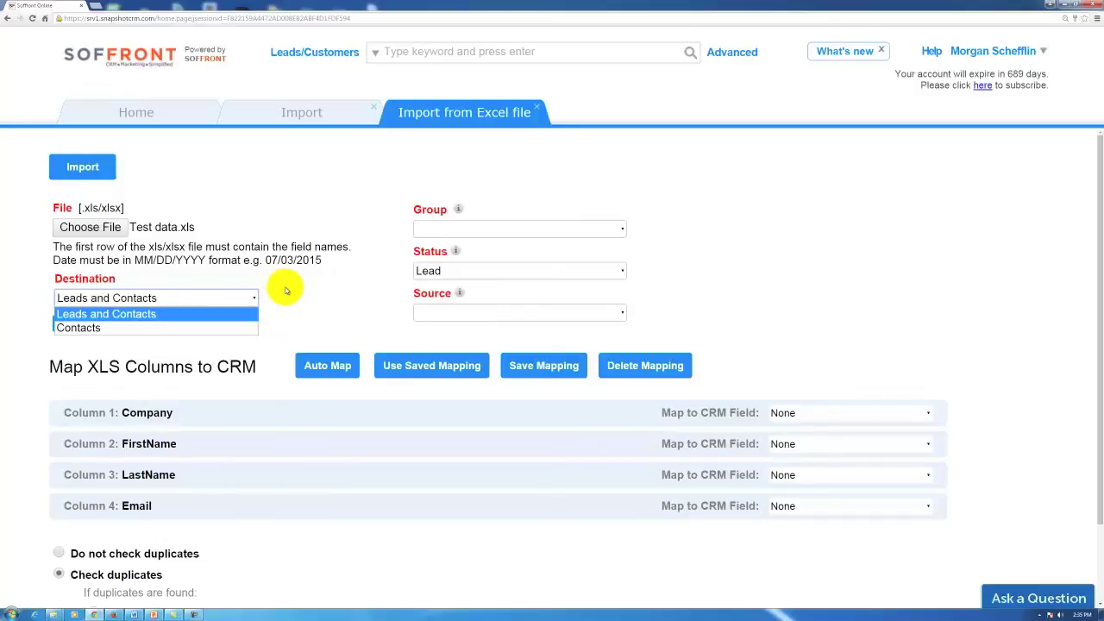
left_click(286, 291)
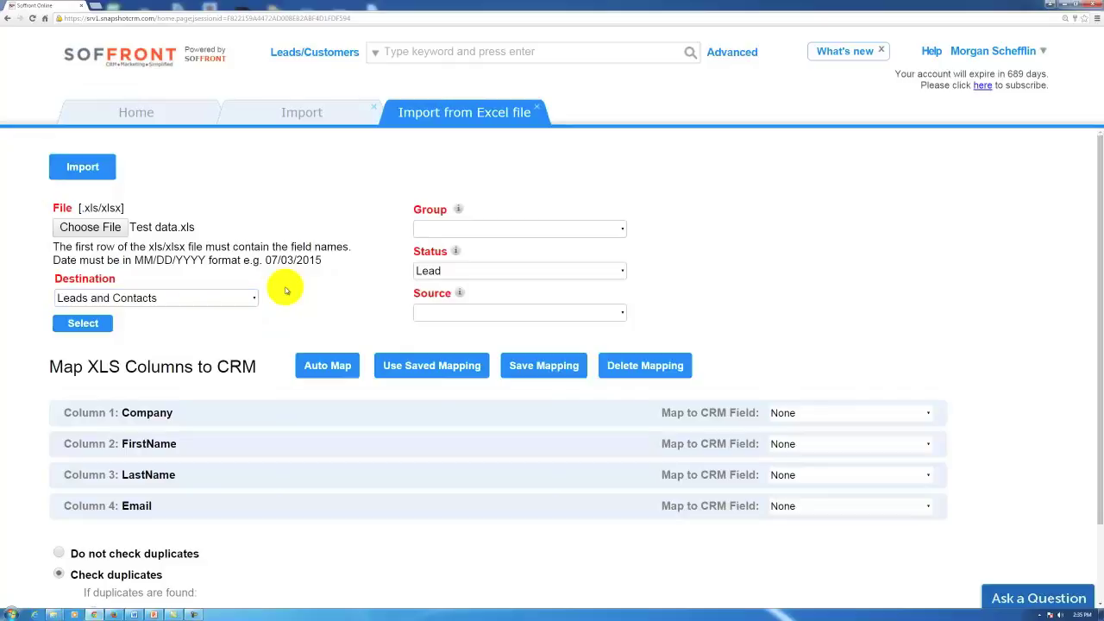
left_click(623, 229)
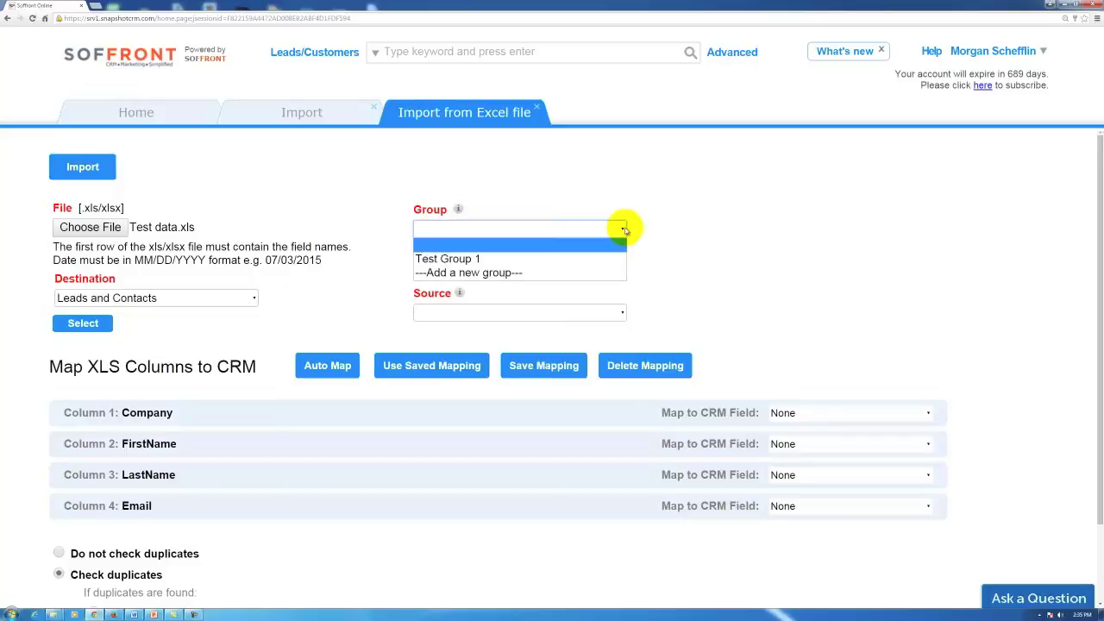
Step: Add and select a new group named 'Test Group 2', keeping the status as Lead
left_click(498, 273)
left_click(491, 254)
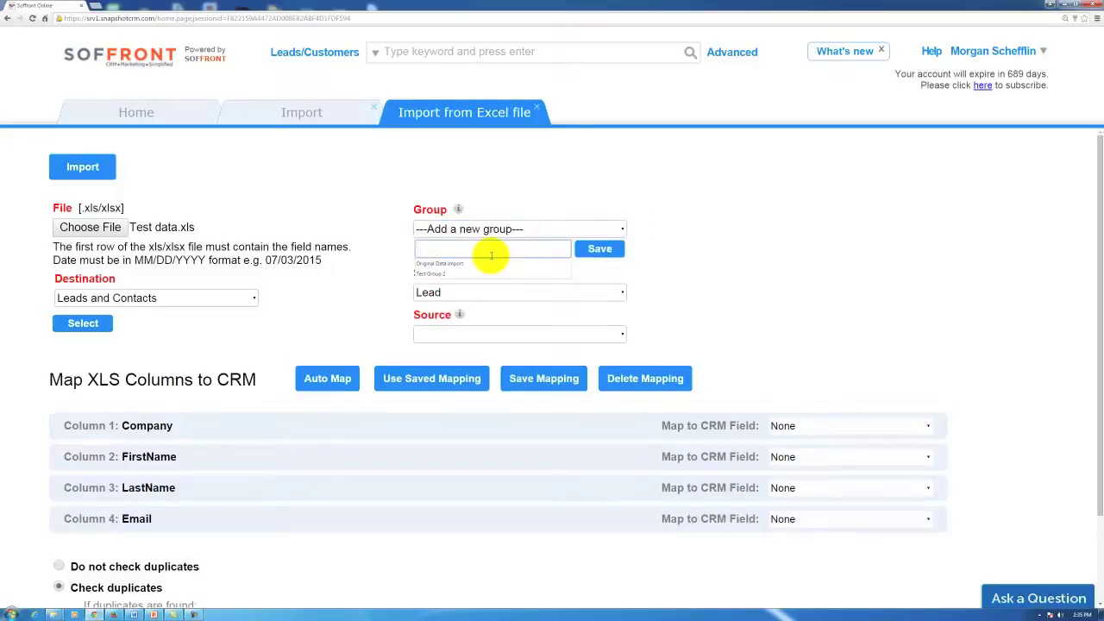
type("Test Group")
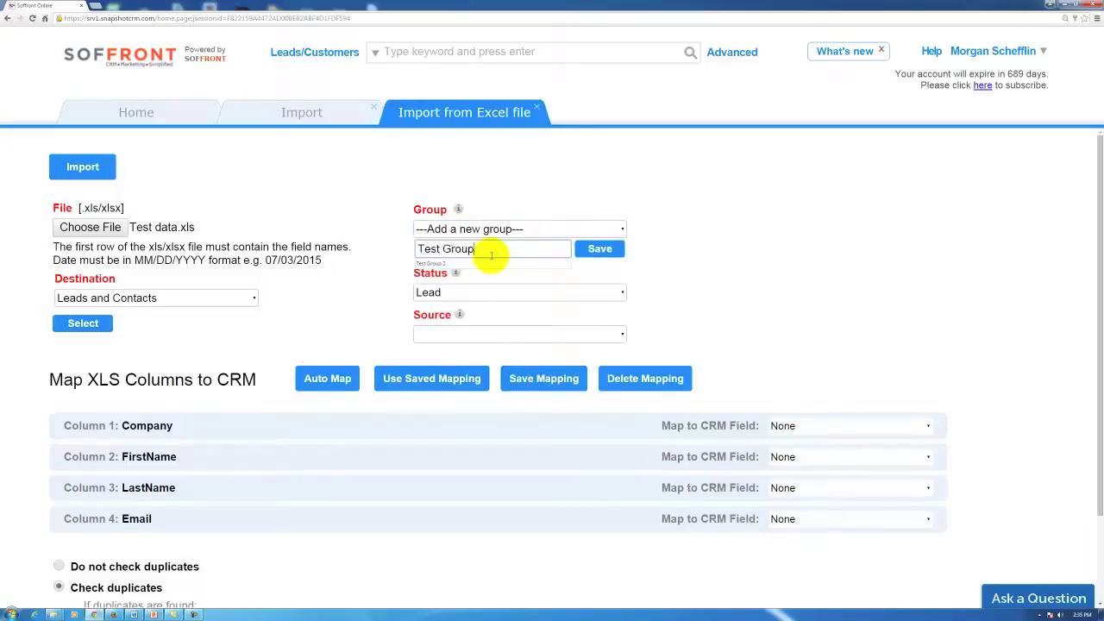
type("2")
key("BackSpace")
type("2")
left_click(599, 248)
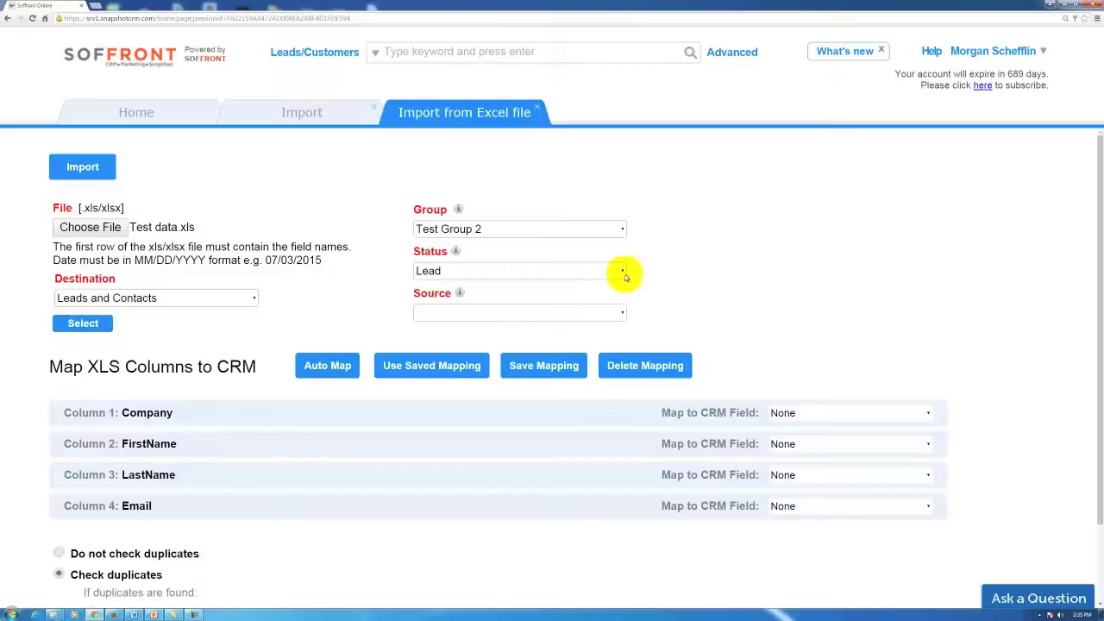
left_click(622, 272)
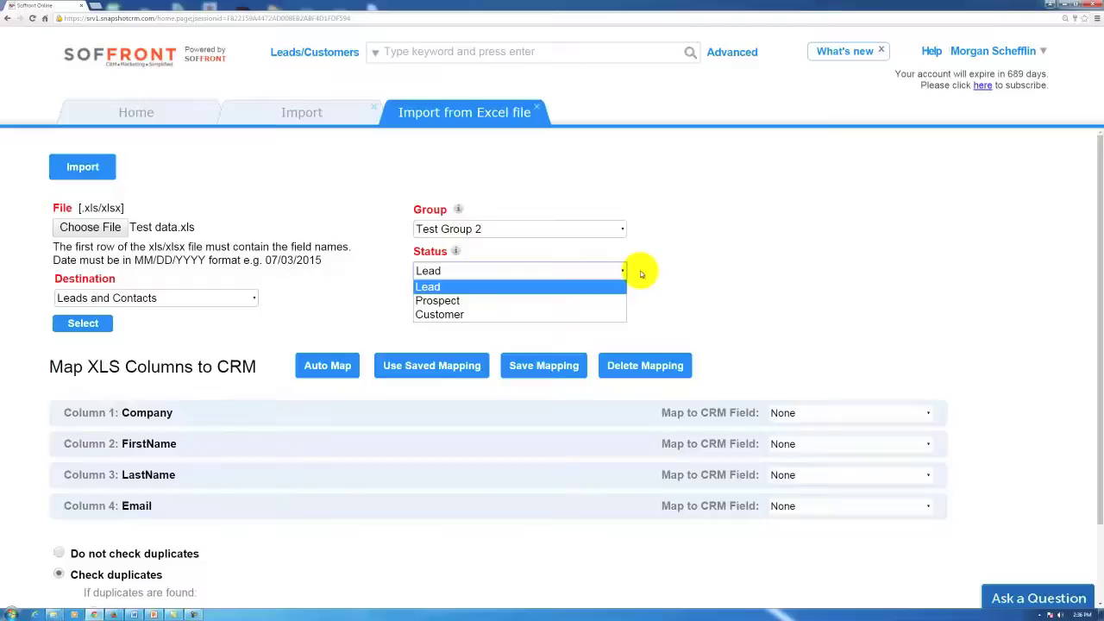
left_click(603, 286)
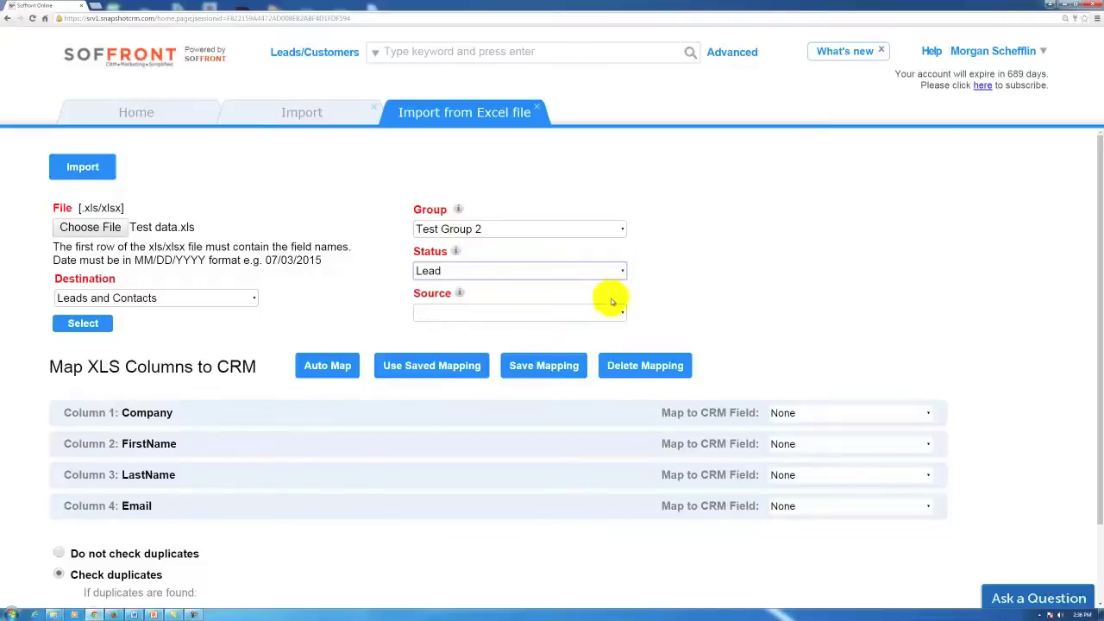
Step: Add 'Test Group 2' to the lead source list and select it as the source
left_click(623, 314)
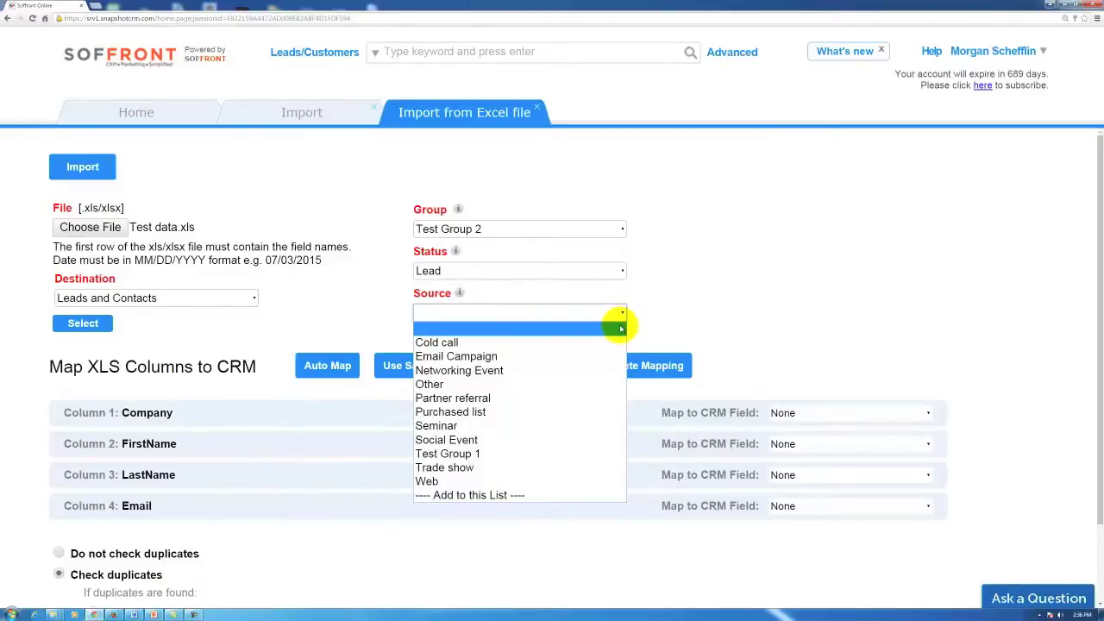
left_click(519, 494)
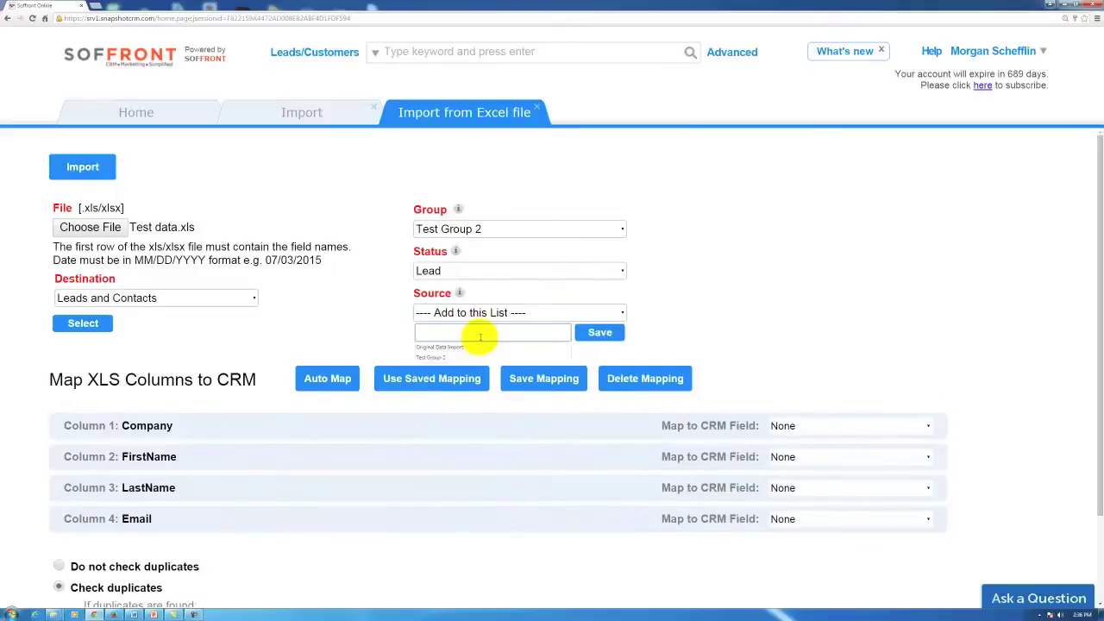
type("Test Group 2")
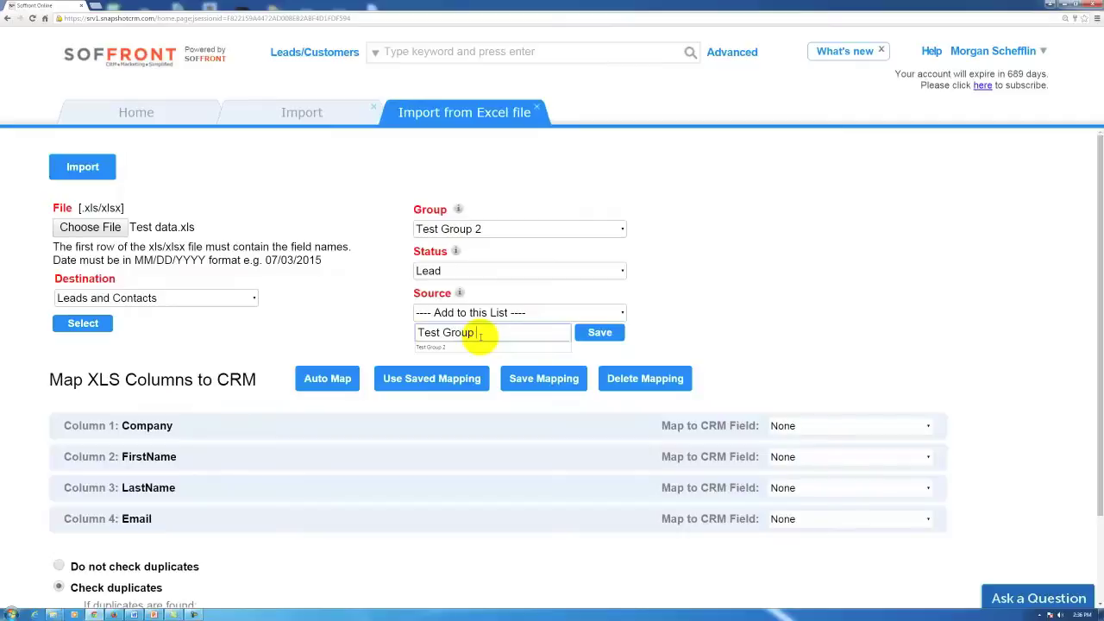
left_click(599, 333)
Step: Map columns 1–4 to the CRM fields Company, First name, Last name and Email
scroll(788, 285, "down", 2)
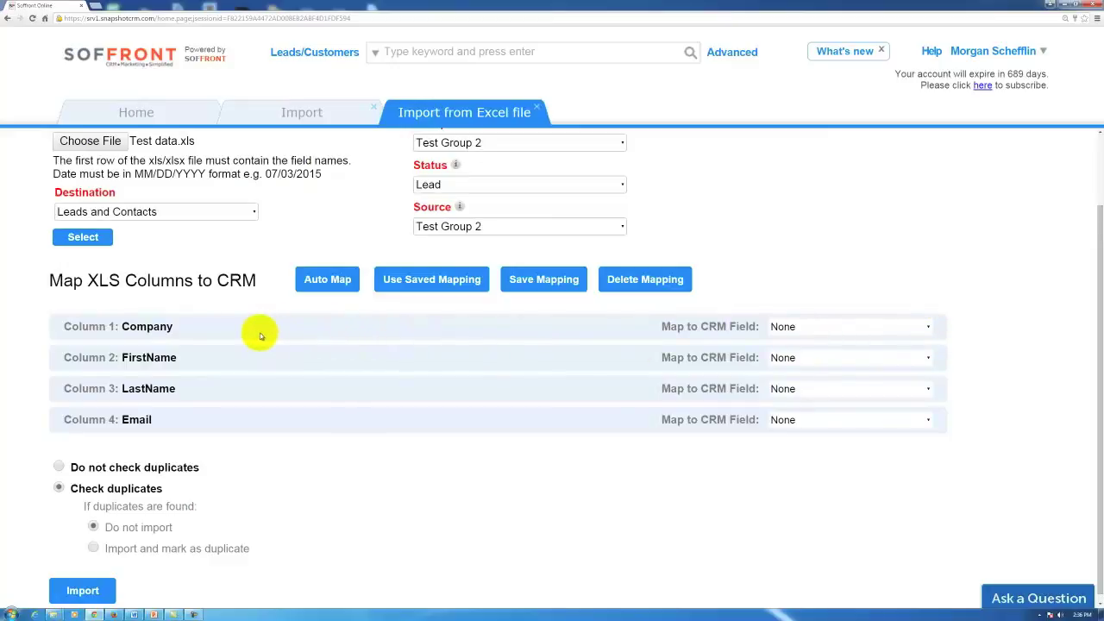
left_click(930, 327)
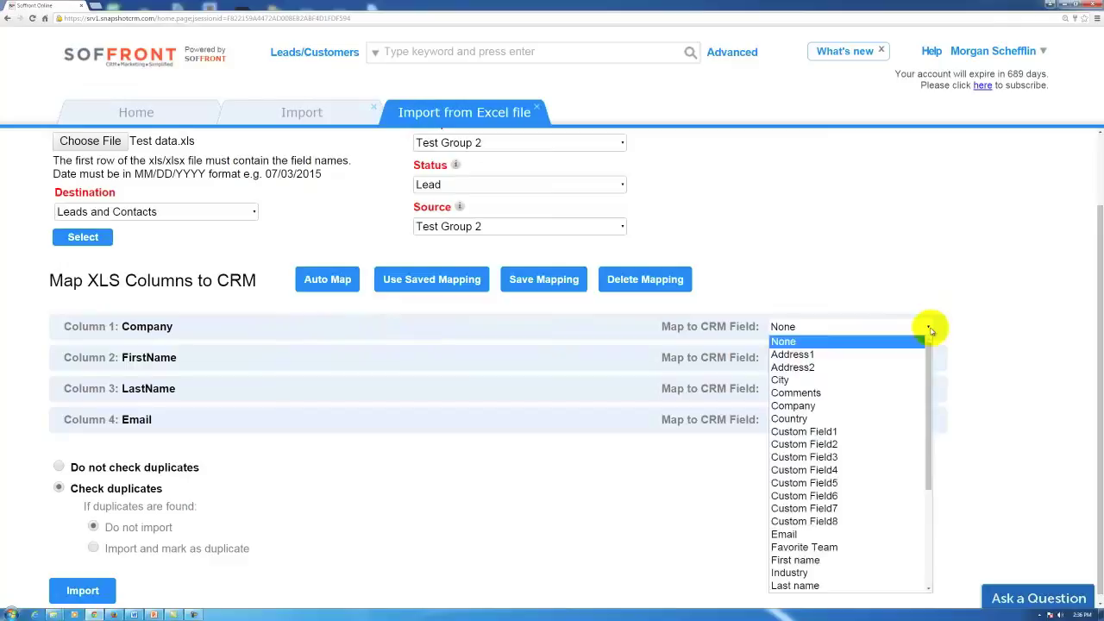
left_click(792, 405)
left_click(825, 359)
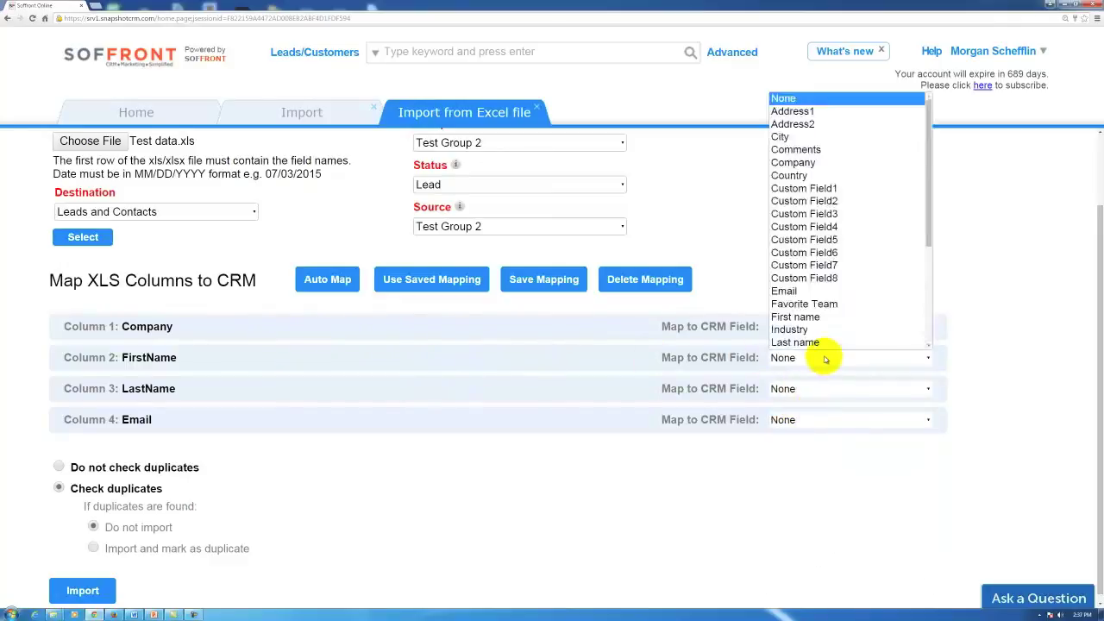
type("fi")
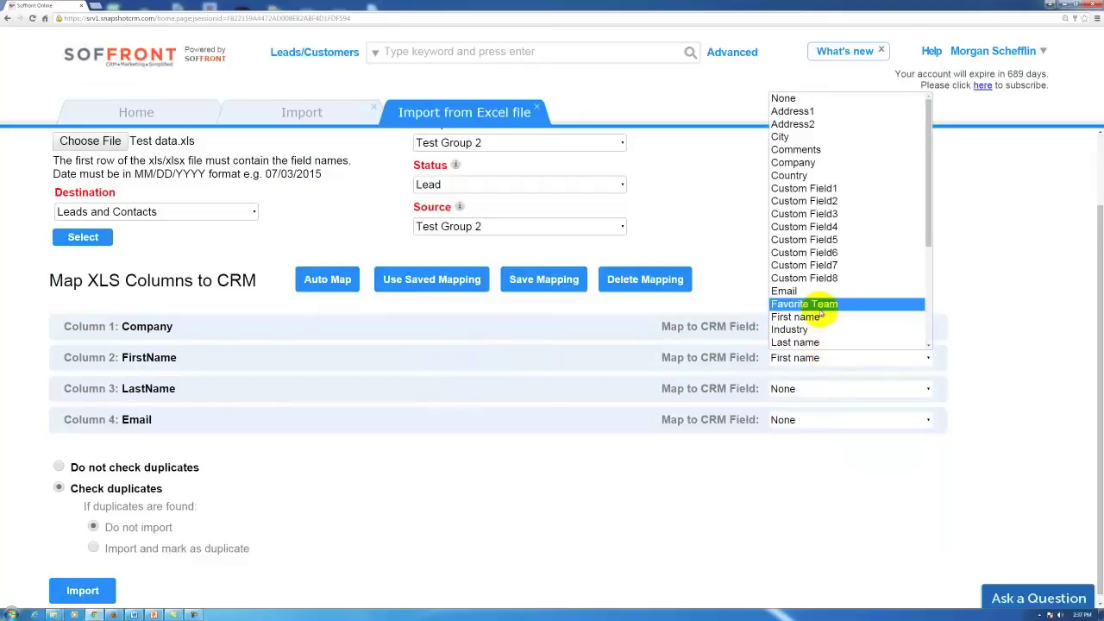
left_click(823, 316)
left_click(814, 390)
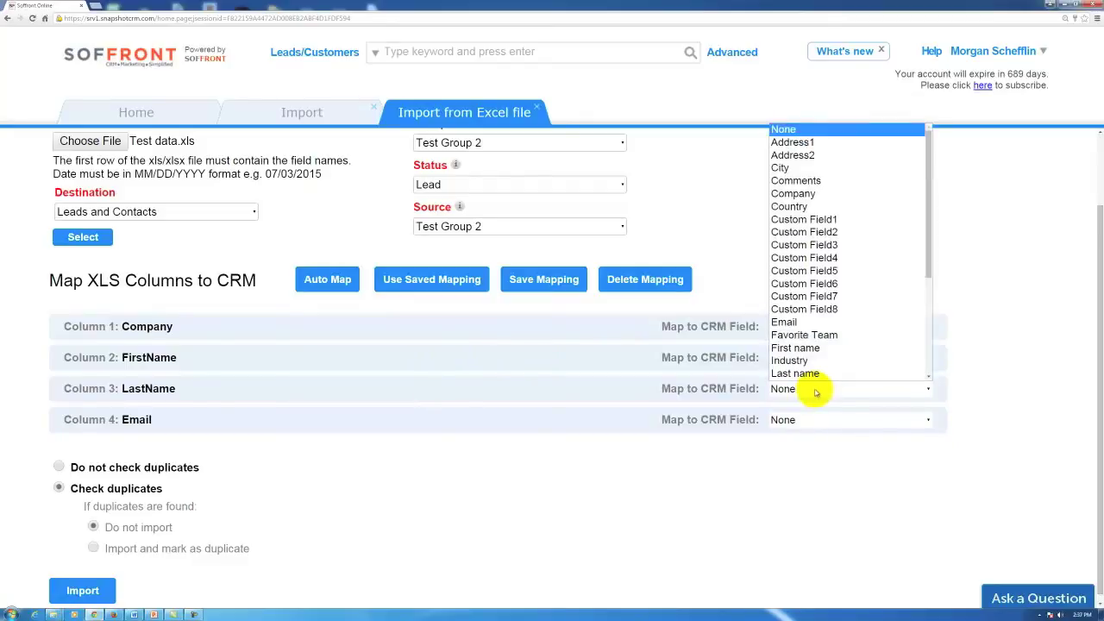
type("l")
left_click(815, 377)
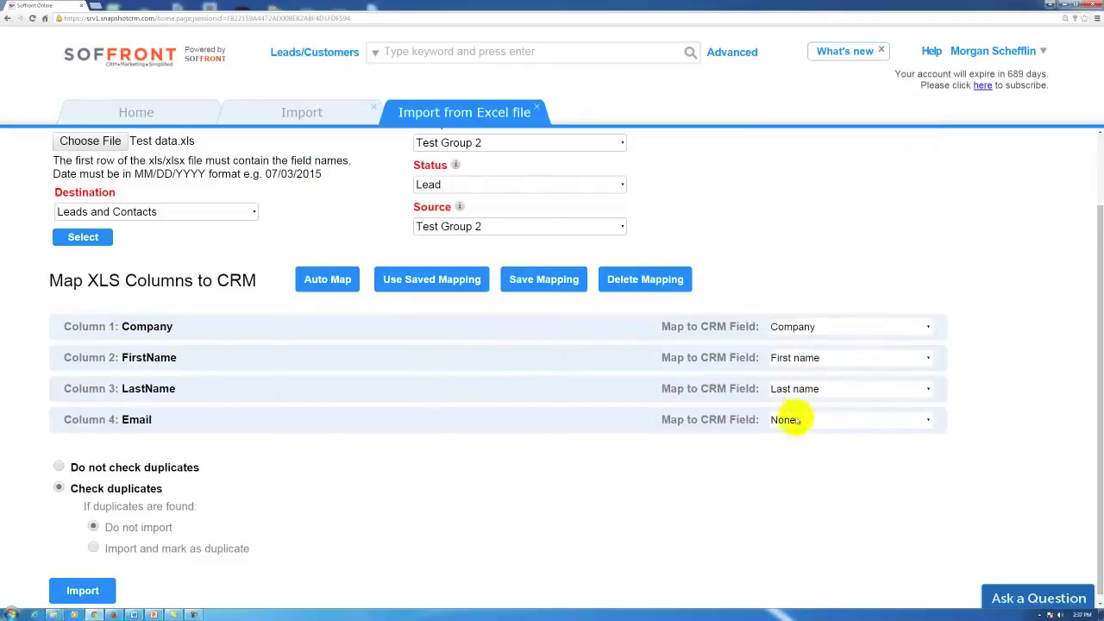
left_click(800, 421)
type("e")
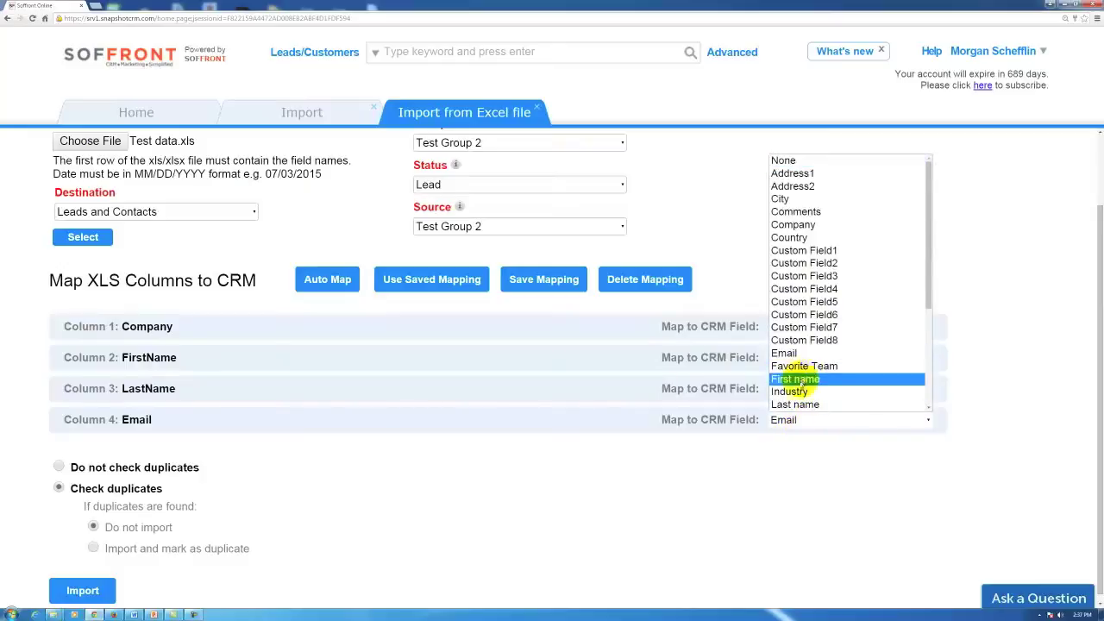
left_click(785, 354)
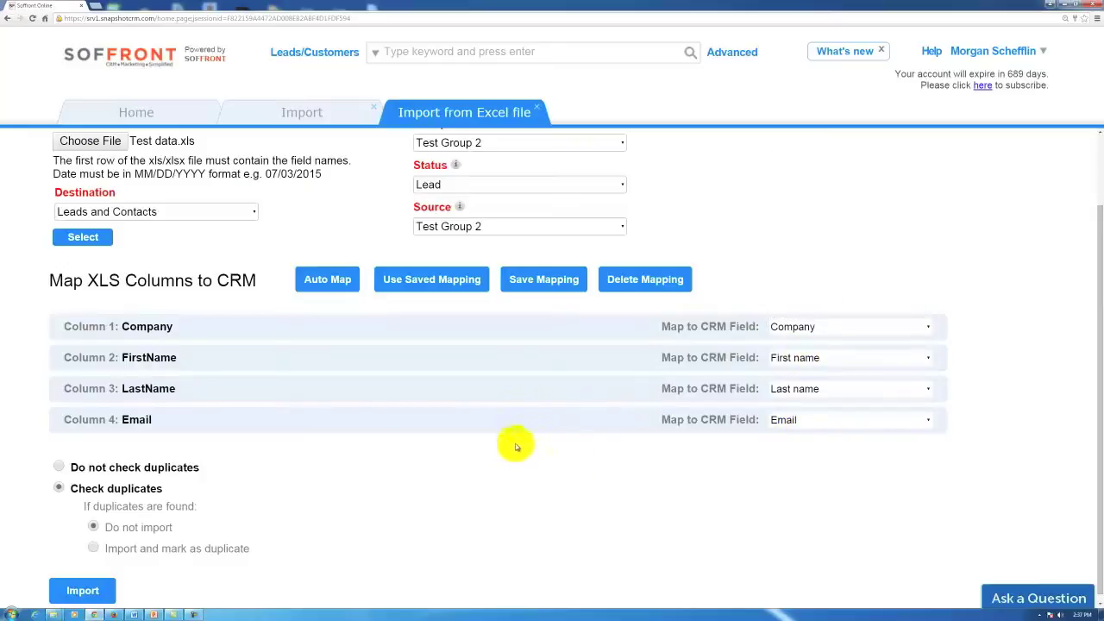
Step: Submit the import and confirm the 100 records for Leads/Customers and Contacts
scroll(501, 447, "down", 1)
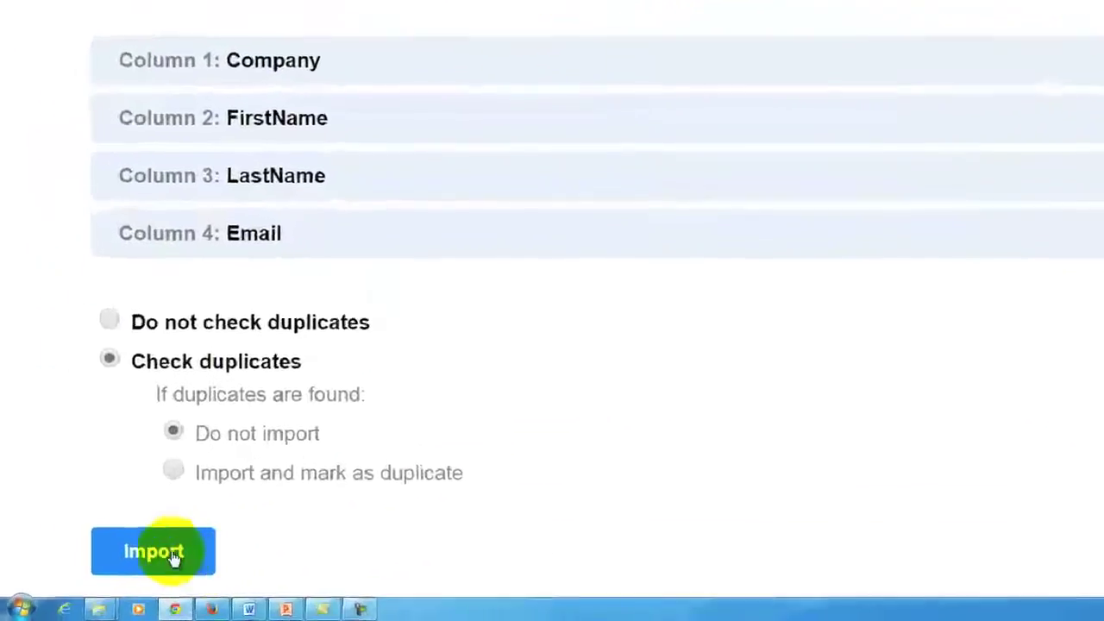
left_click(182, 554)
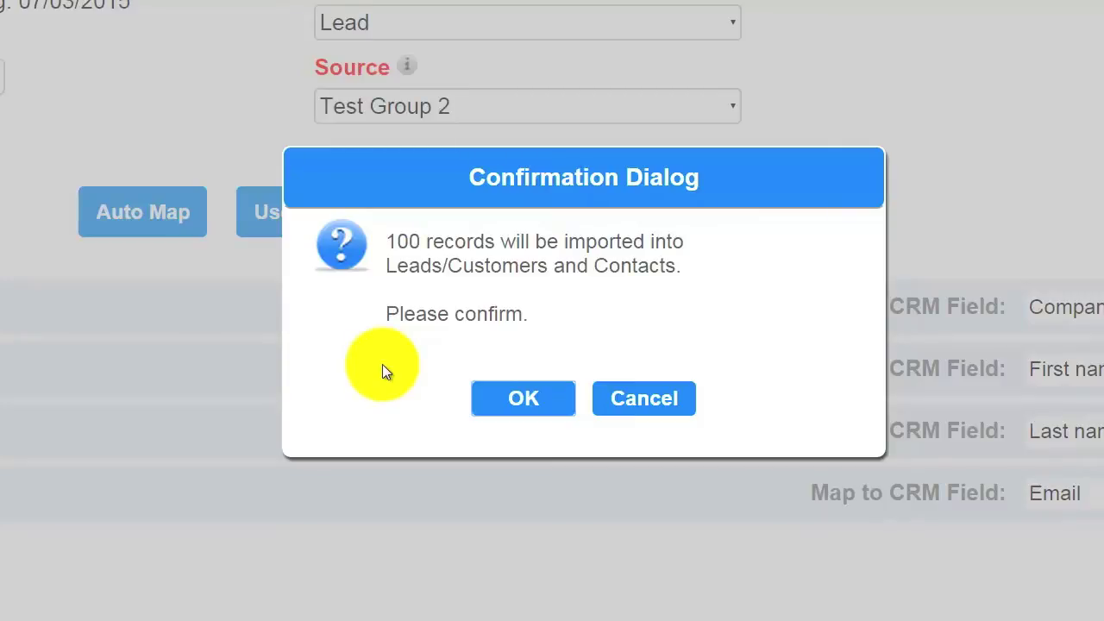
left_click(517, 410)
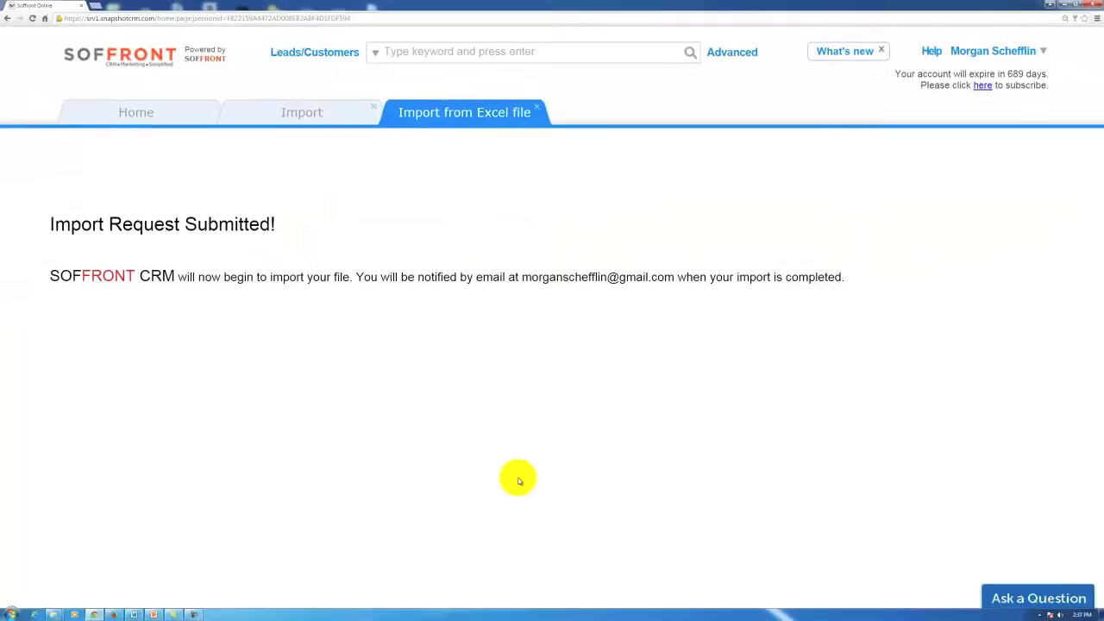